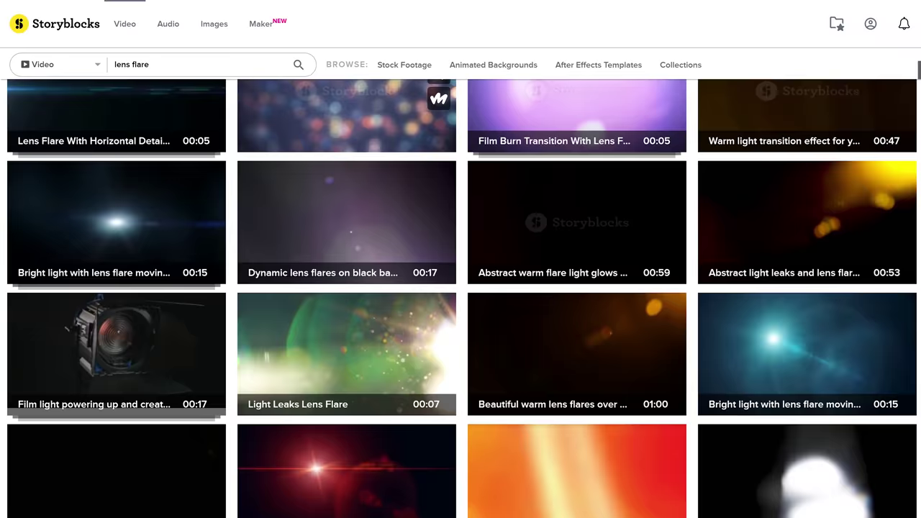
Scroll down through the Storyblocks sound-effect results for 'Magic'.
{"action": "scroll", "coordinate": [462, 299], "scroll_direction": "down", "scroll_amount": 3}
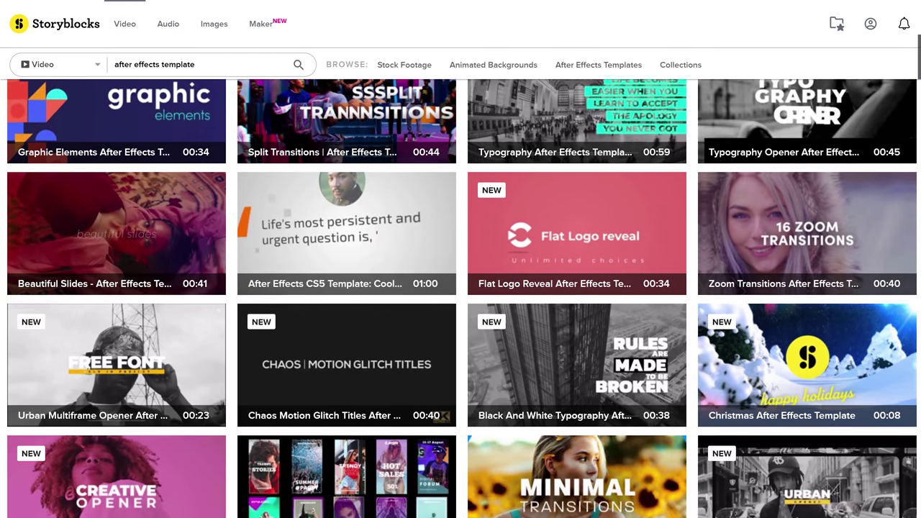
{"action": "scroll", "coordinate": [462, 298], "scroll_direction": "down", "scroll_amount": 2}
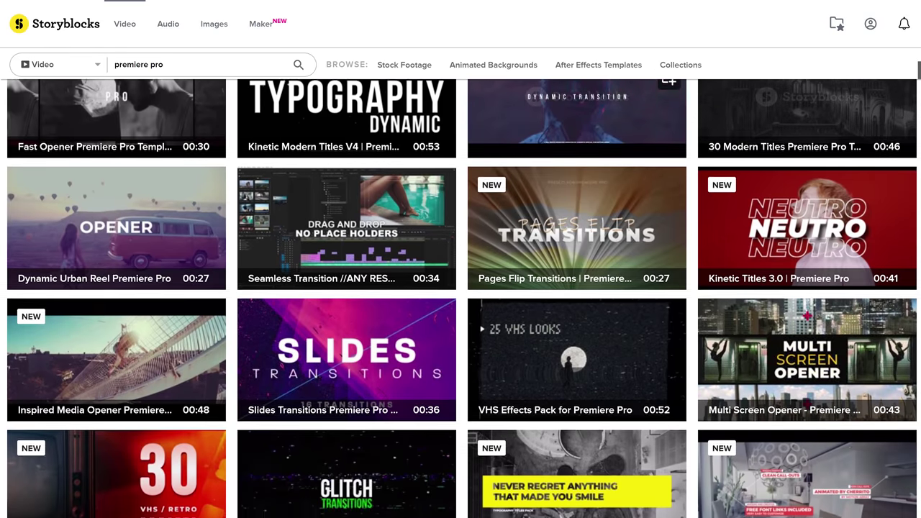
{"action": "scroll", "coordinate": [462, 298], "scroll_direction": "down", "scroll_amount": 2}
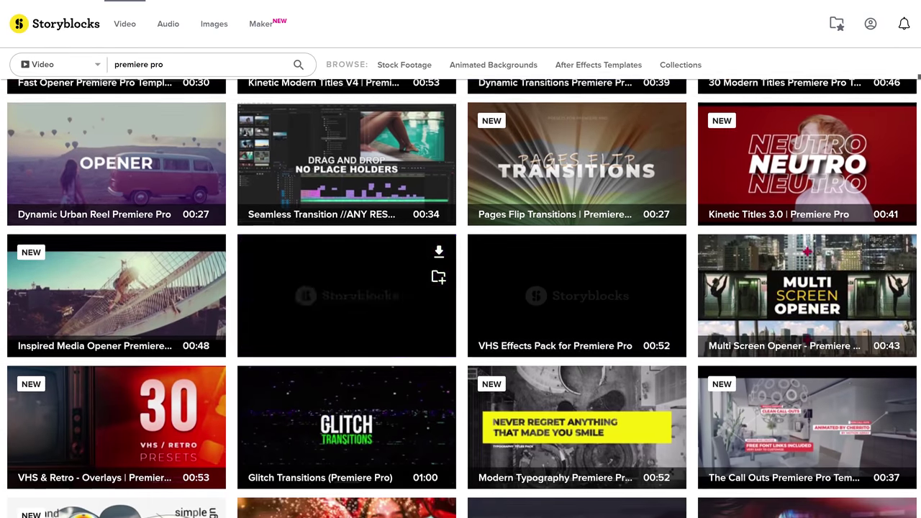
{"action": "scroll", "coordinate": [460, 297], "scroll_direction": "down", "scroll_amount": 1}
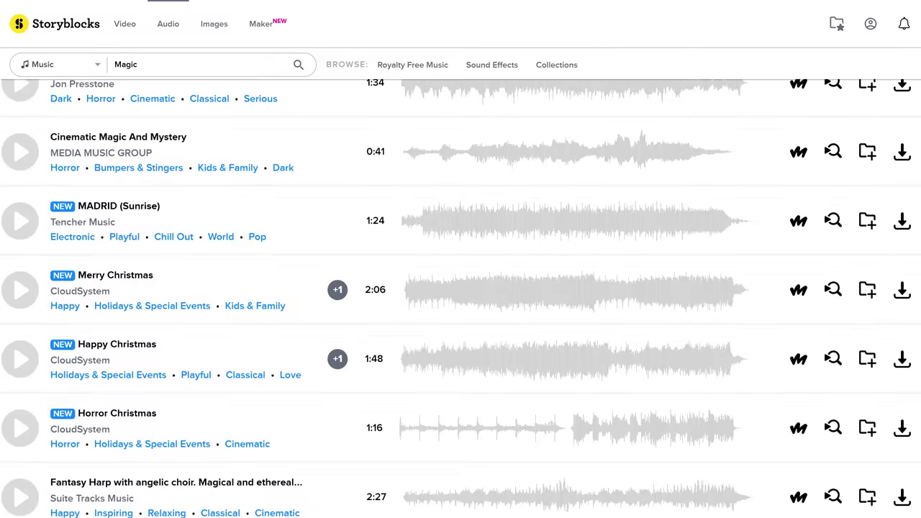
{"action": "scroll", "coordinate": [461, 298], "scroll_direction": "down", "scroll_amount": 3}
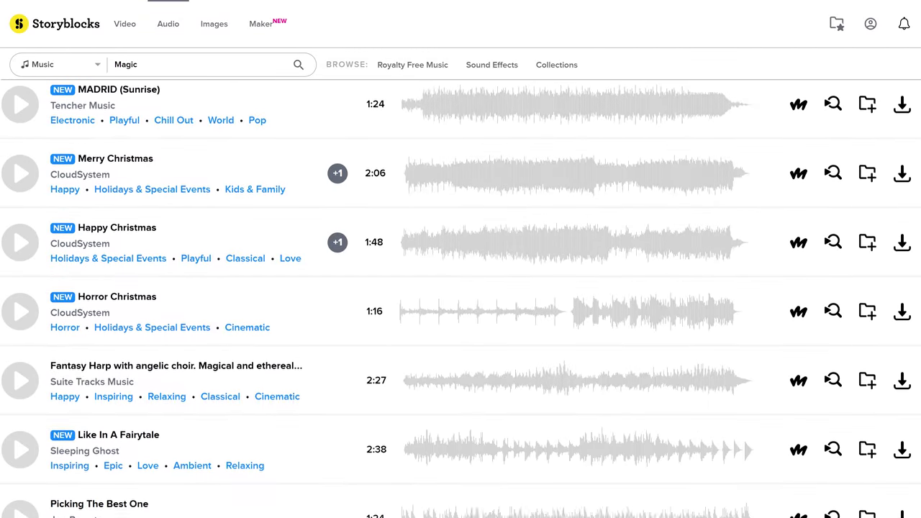
{"action": "scroll", "coordinate": [460, 298], "scroll_direction": "down", "scroll_amount": 4}
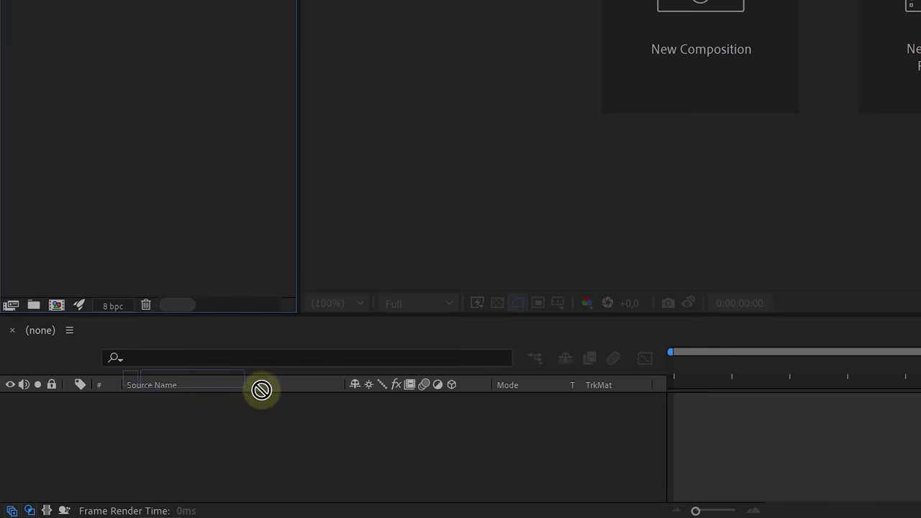
Build a comp from Lorenzo Block And Shoot, add a noise solid, and give Roll a time* expression.
{"action": "left_click_drag", "start_coordinate": [262, 388], "coordinate": [265, 401]}
{"action": "right_click", "coordinate": [270, 416]}
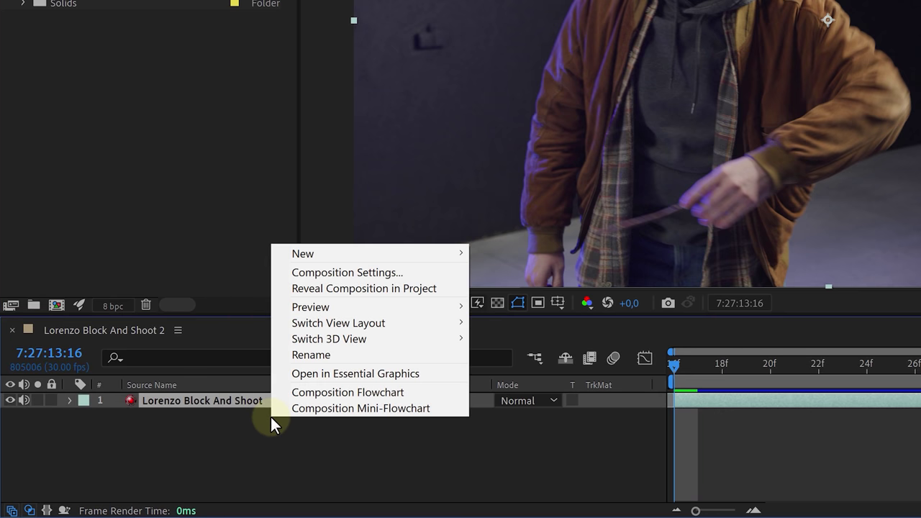
{"action": "mouse_move", "coordinate": [372, 253]}
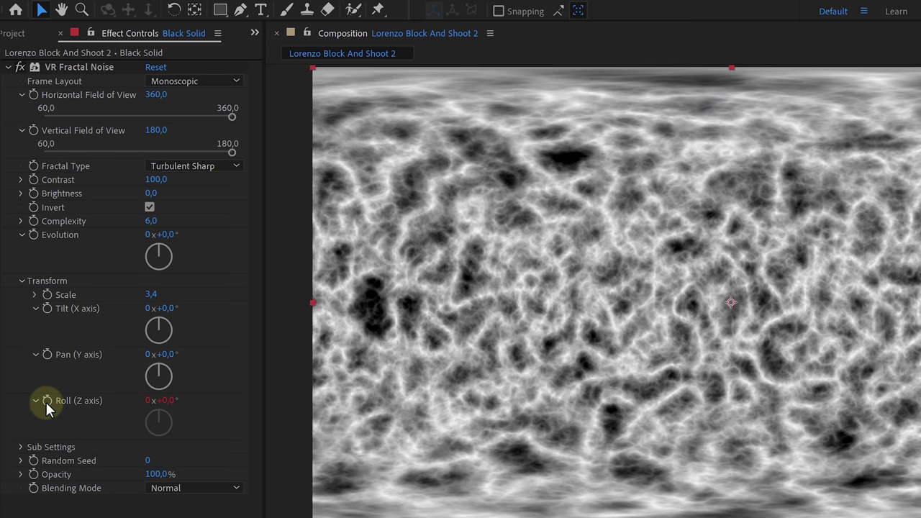
{"action": "type", "text": "time*"}
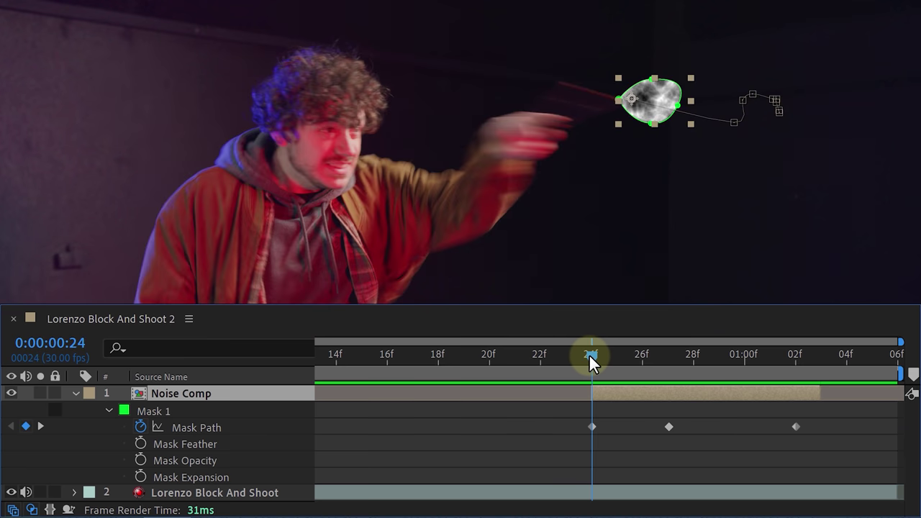
Preview the masked noise between frames 24 and 28.
{"action": "left_click_drag", "start_coordinate": [588, 353], "coordinate": [764, 362]}
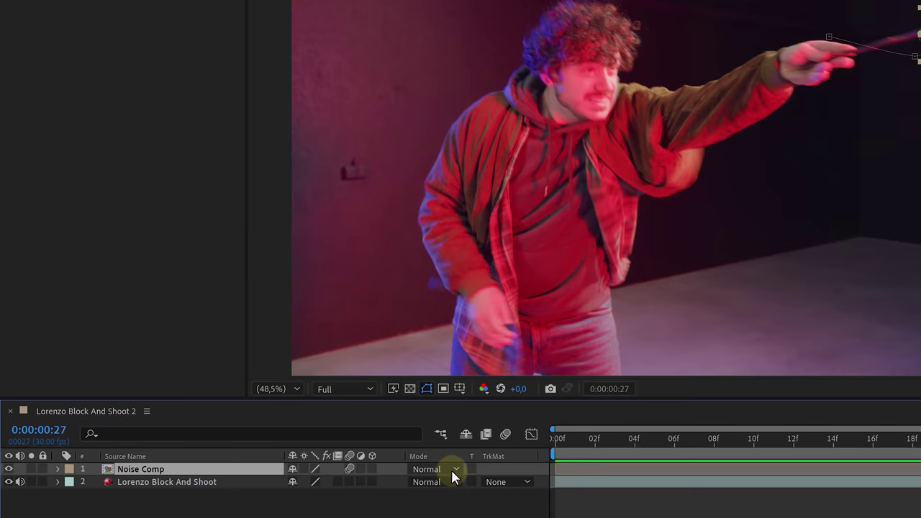
Set Noise Comp to Add, colorize it pink with Hue/Saturation, and add a time* Roughen Edges Evolution expression.
{"action": "left_click", "coordinate": [451, 469]}
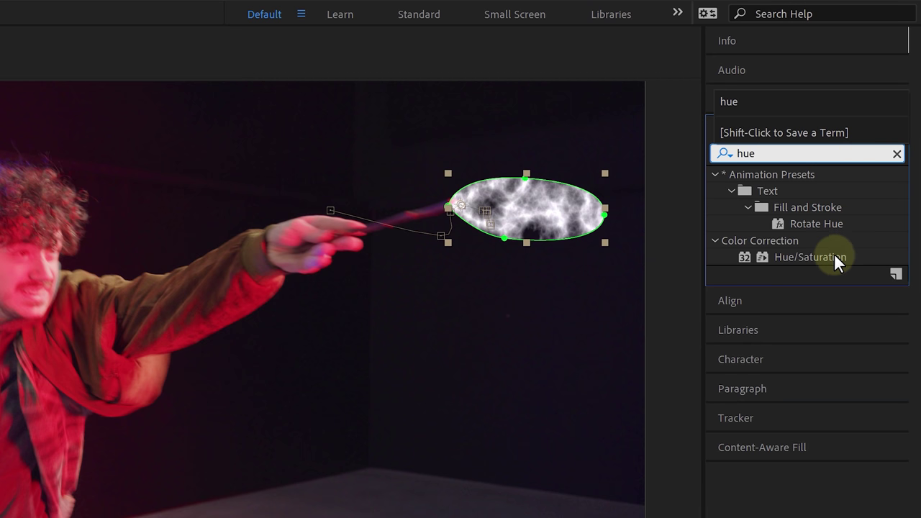
{"action": "left_click_drag", "start_coordinate": [834, 254], "coordinate": [561, 227]}
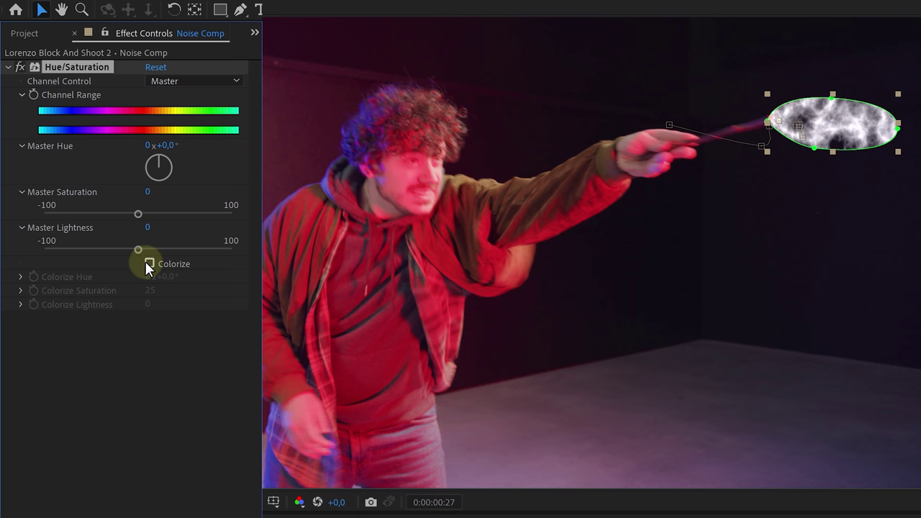
{"action": "left_click", "coordinate": [149, 264]}
{"action": "left_click_drag", "start_coordinate": [173, 275], "coordinate": [186, 275]}
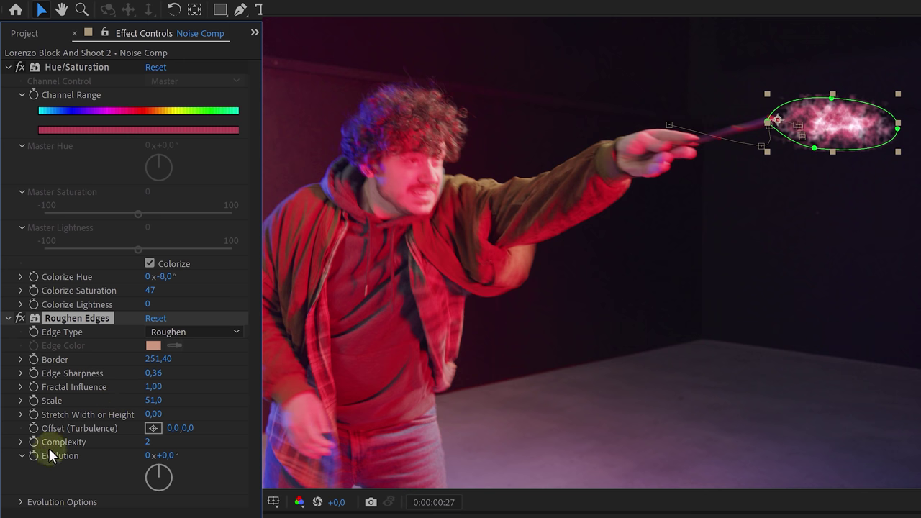
{"action": "left_click", "coordinate": [33, 457], "text": "alt"}
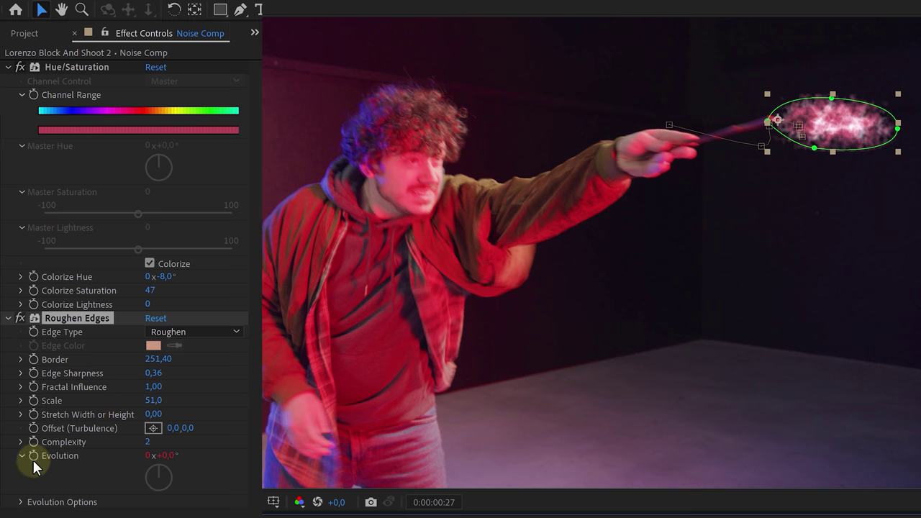
{"action": "type", "text": "time*"}
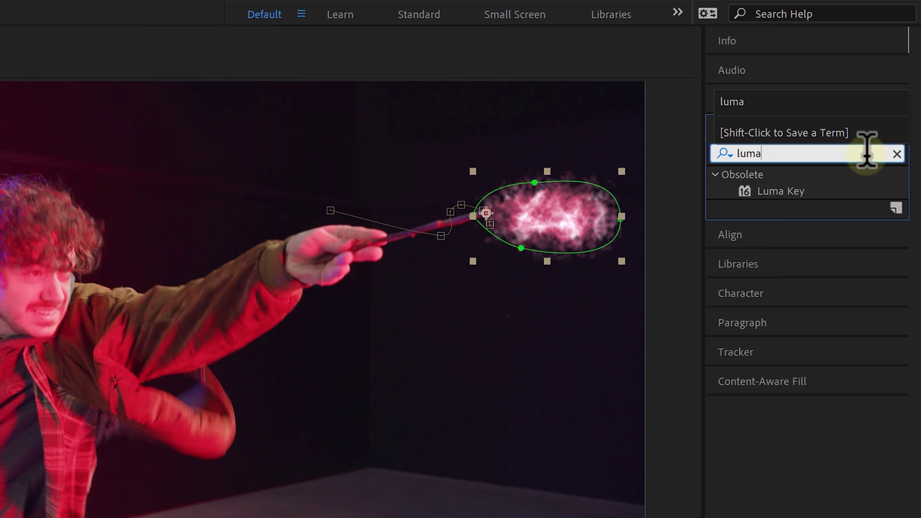
Apply Luma Key to Noise Comp and step frame by frame to check the burst's fade.
{"action": "double_click", "coordinate": [801, 190]}
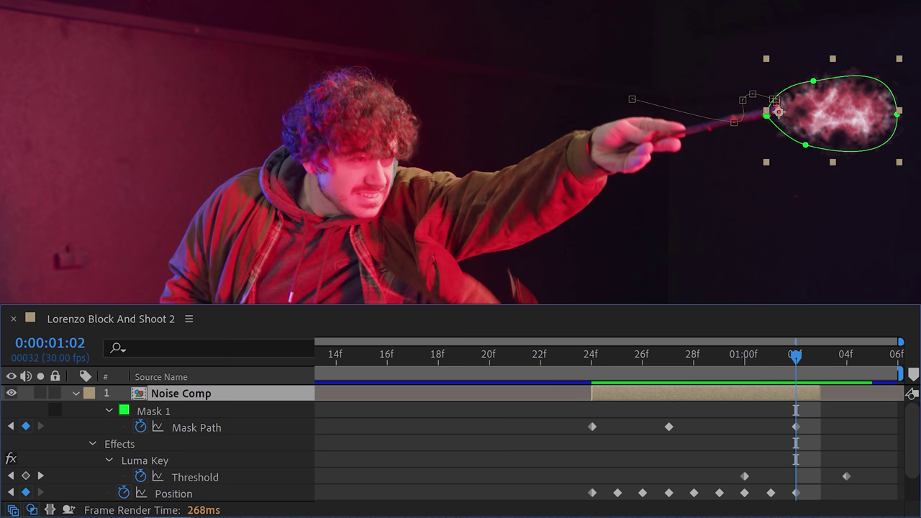
{"action": "key", "text": "Page_Down"}
{"action": "key", "text": "Page_Up"}
{"action": "key", "text": "Page_Up"}
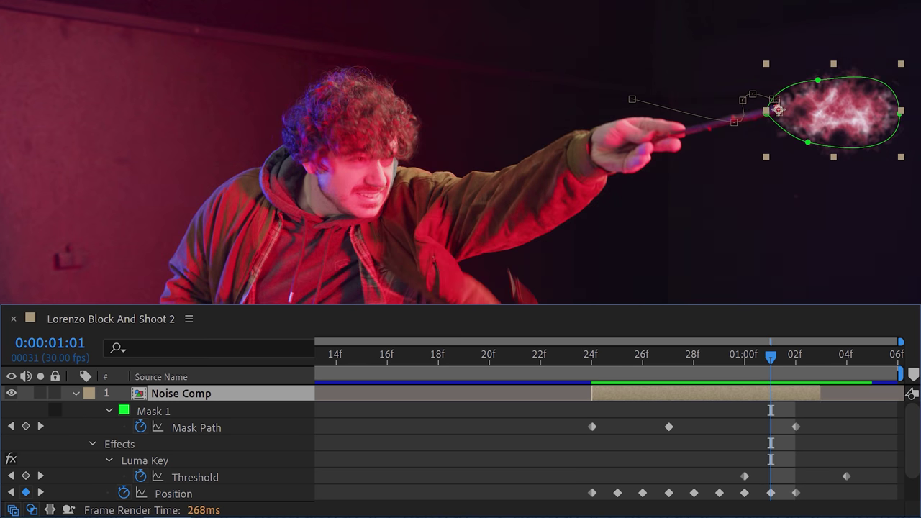
{"action": "key", "text": "Page_Up"}
{"action": "key", "text": "Page_Down"}
{"action": "key", "text": "Page_Down"}
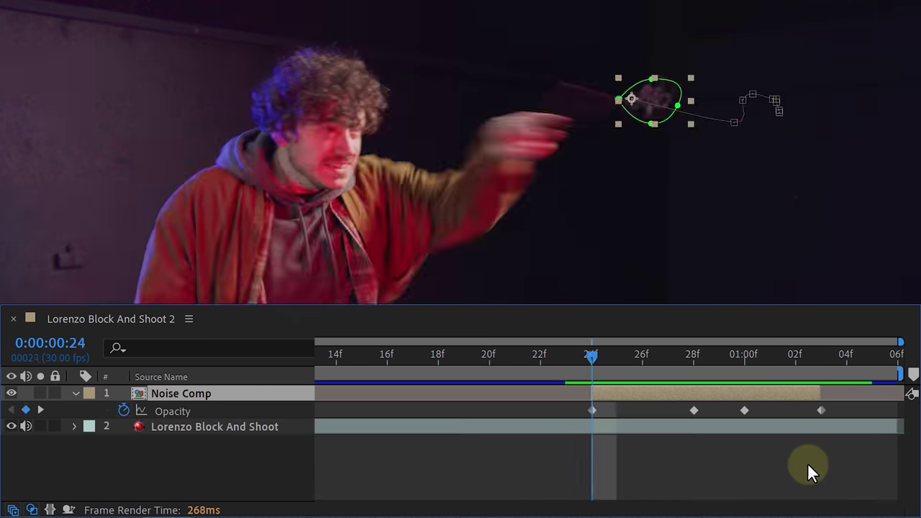
{"action": "key", "text": "Page_Up"}
{"action": "key", "text": "Page_Down"}
{"action": "key", "text": "Page_Down"}
{"action": "key", "text": "Page_Down"}
{"action": "key", "text": "Page_Down"}
{"action": "key", "text": "Page_Down"}
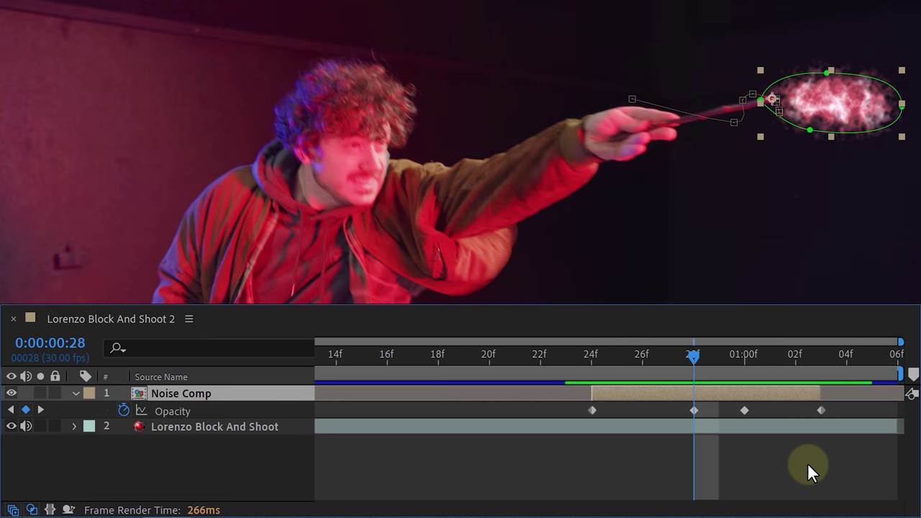
{"action": "key", "text": "Page_Down"}
{"action": "key", "text": "Page_Down"}
{"action": "key", "text": "Page_Down"}
{"action": "key", "text": "Page_Down"}
{"action": "key", "text": "Page_Down"}
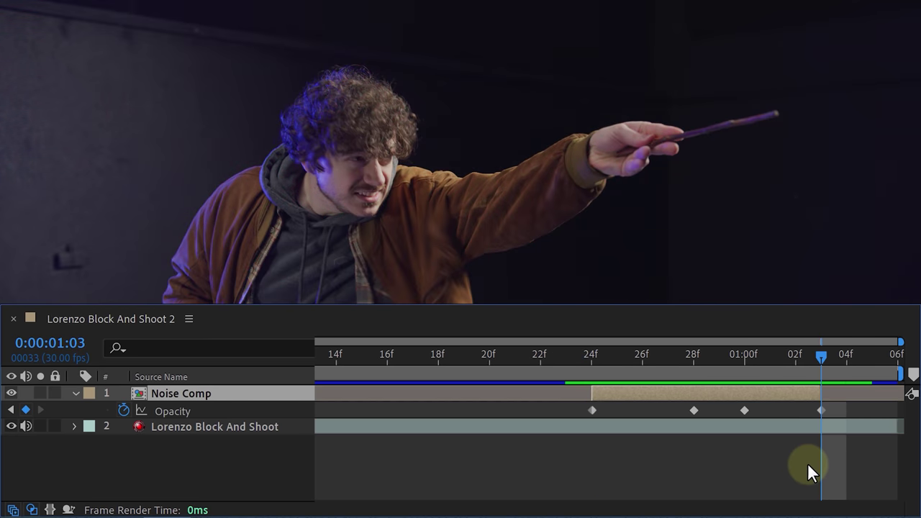
{"action": "key", "text": "Page_Up"}
{"action": "key", "text": "Page_Up"}
{"action": "key", "text": "Page_Up"}
{"action": "key", "text": "Page_Up"}
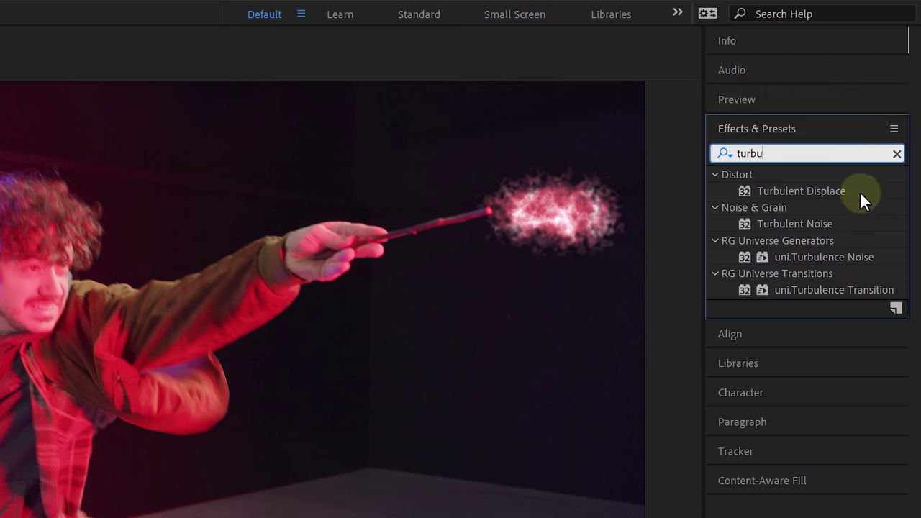
Apply Turbulent Displace to Noise Comp and drive its Evolution with a time* expression.
{"action": "left_click_drag", "start_coordinate": [860, 191], "coordinate": [571, 216]}
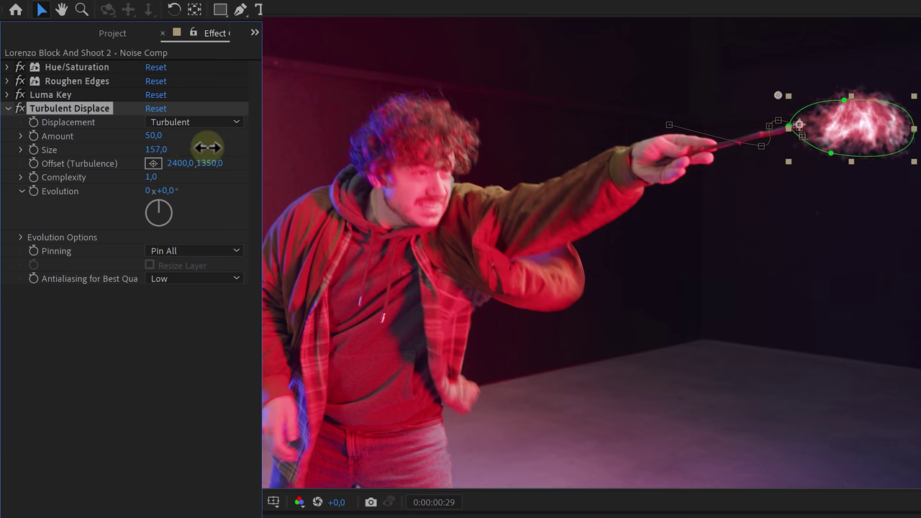
{"action": "left_click", "coordinate": [32, 193], "text": "alt"}
{"action": "type", "text": "time*"}
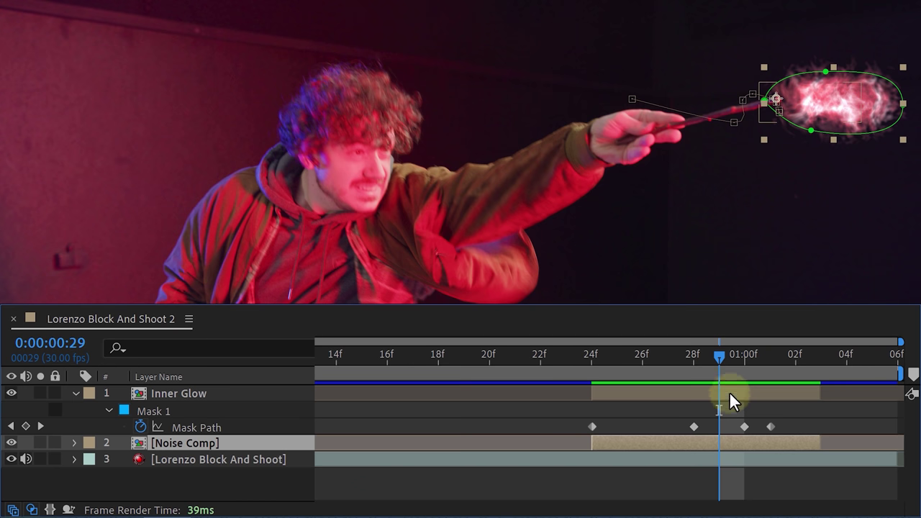
Select Inner Glow and preview its mask between 29f and 01:01.
{"action": "left_click", "coordinate": [730, 390]}
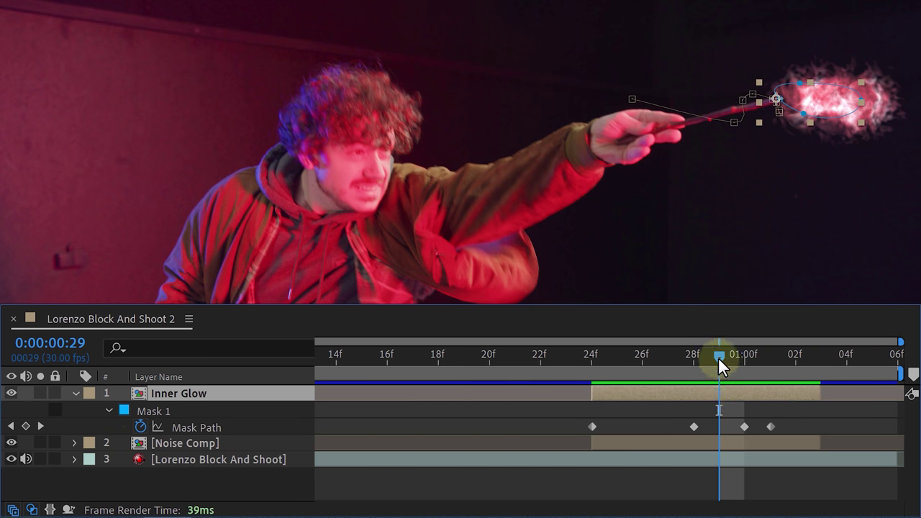
{"action": "left_click_drag", "start_coordinate": [718, 357], "coordinate": [794, 360]}
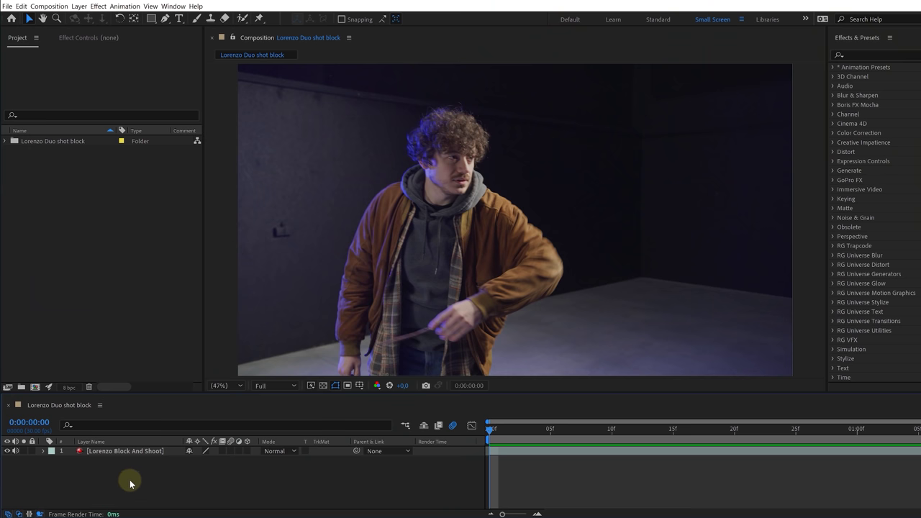
Set the VR Fractal Noise horizontal field of view to 341,2 and vertical to 171,6.
{"action": "left_click", "coordinate": [120, 453]}
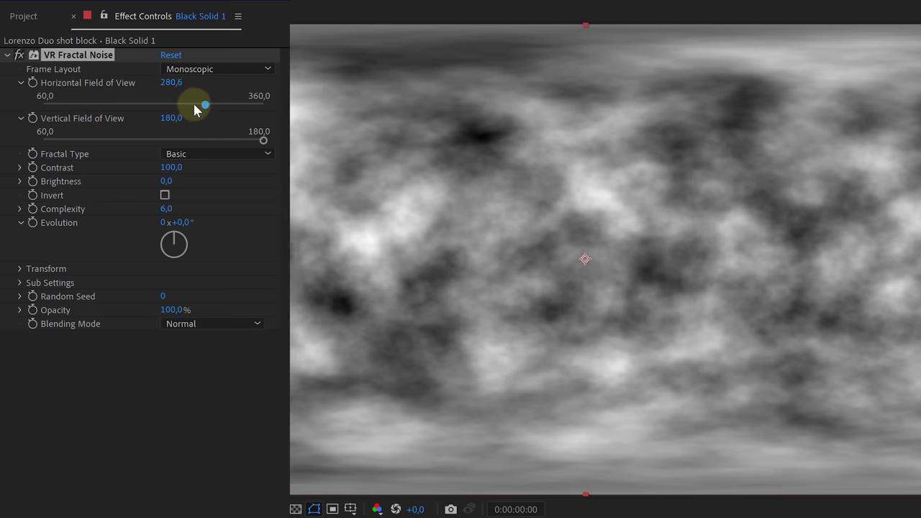
{"action": "left_click_drag", "start_coordinate": [195, 105], "coordinate": [250, 105]}
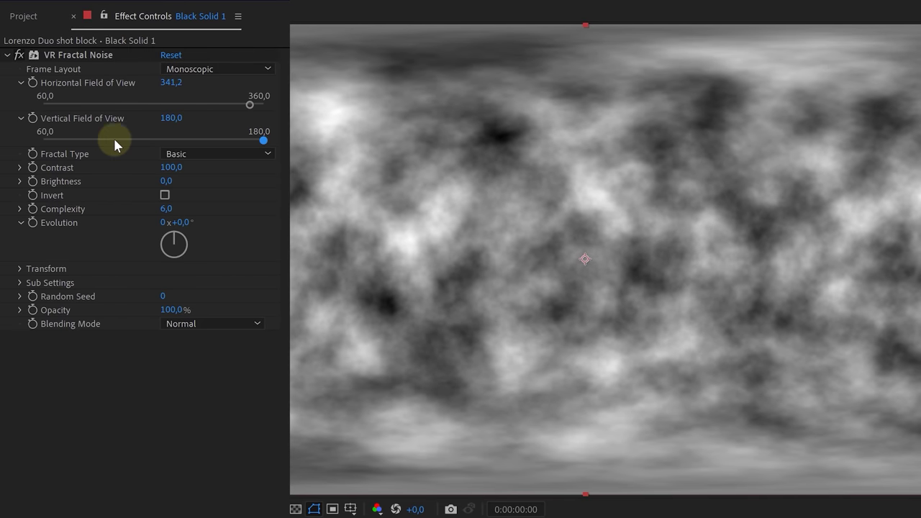
{"action": "left_click_drag", "start_coordinate": [207, 140], "coordinate": [250, 131]}
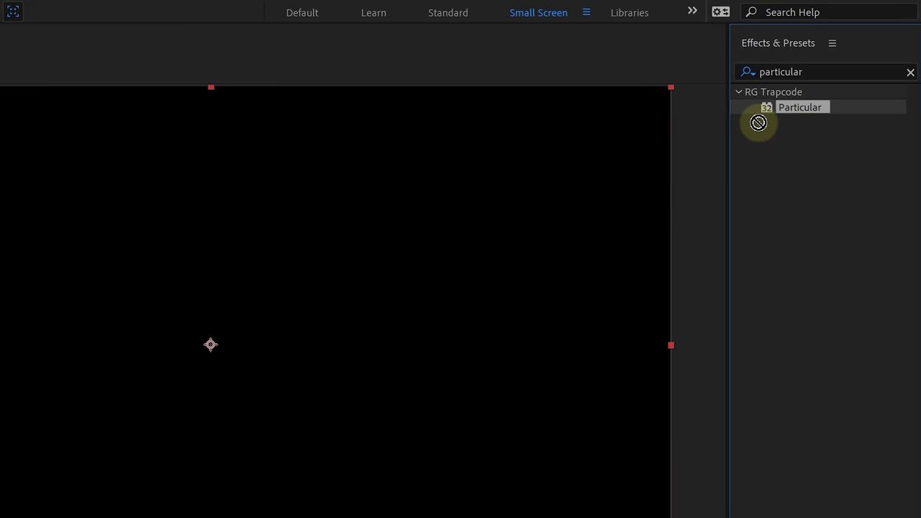
Apply Particular to Black Solid 1 and browse Particular Designer's smoke and fire presets.
{"action": "left_click_drag", "start_coordinate": [759, 121], "coordinate": [252, 409]}
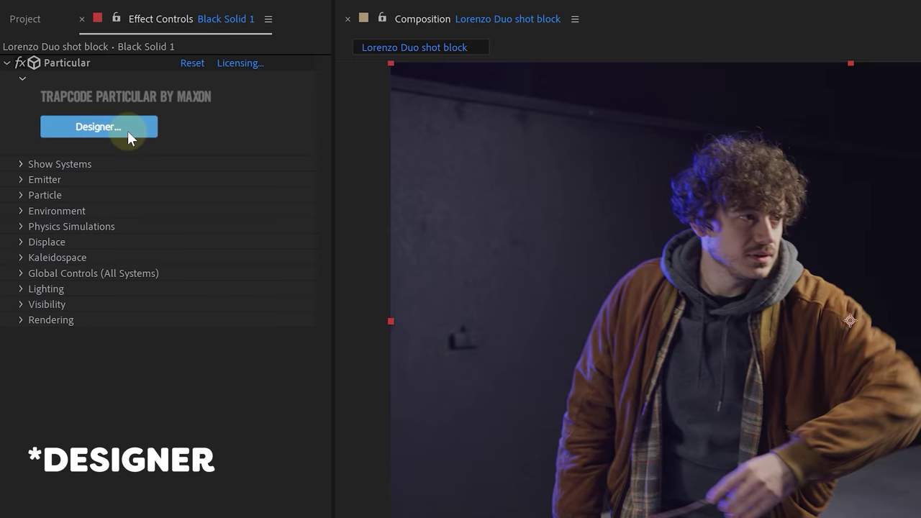
{"action": "left_click", "coordinate": [127, 132]}
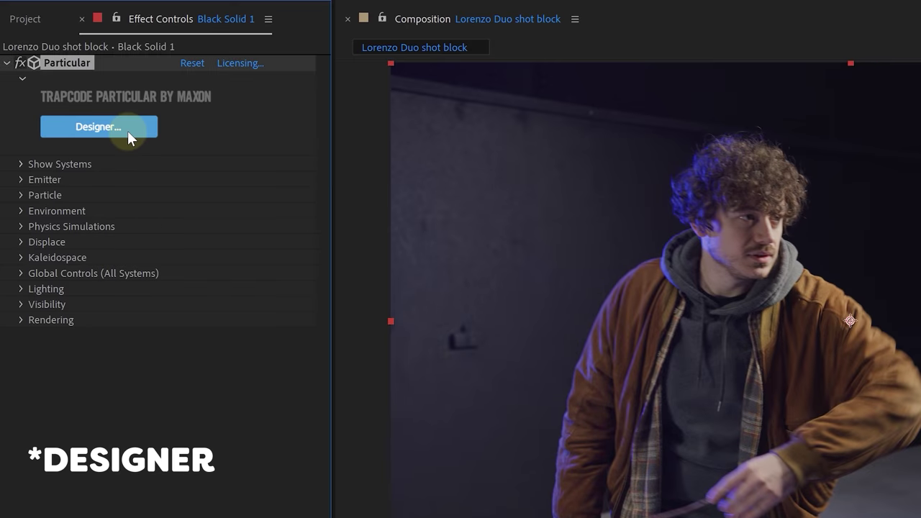
{"action": "left_click", "coordinate": [10, 195]}
{"action": "scroll", "coordinate": [274, 323], "scroll_direction": "down", "scroll_amount": 5}
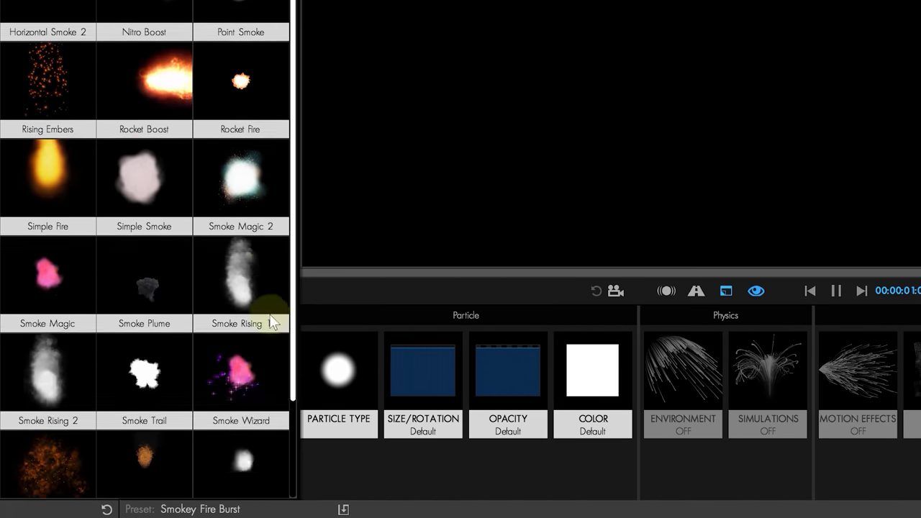
{"action": "scroll", "coordinate": [274, 323], "scroll_direction": "down", "scroll_amount": 3}
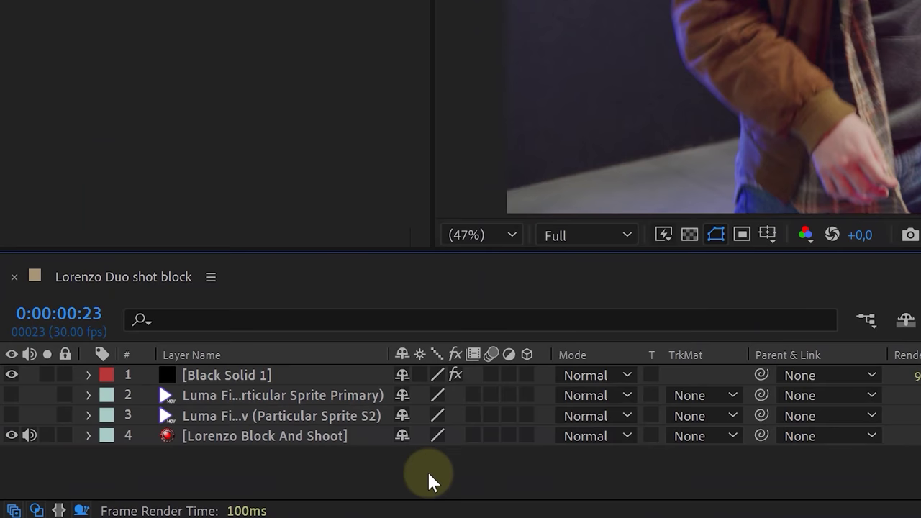
Select the particle solid and both sprite layers together and bring up their layer options.
{"action": "left_click", "coordinate": [276, 380]}
{"action": "left_click", "coordinate": [295, 415], "text": "shift"}
{"action": "right_click", "coordinate": [293, 400]}
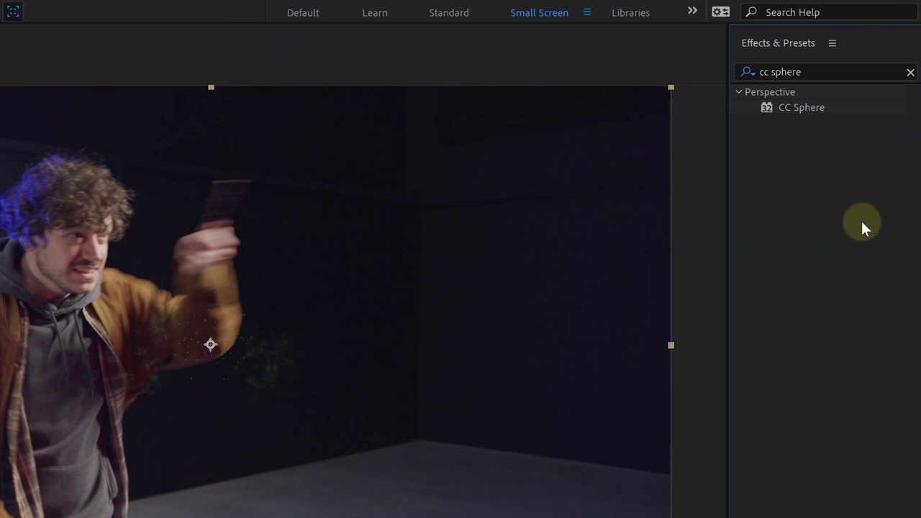
Apply CC Sphere to Energy Particles, rotated 31° on Y and centred over the man's chest.
{"action": "left_click_drag", "start_coordinate": [822, 108], "coordinate": [210, 410]}
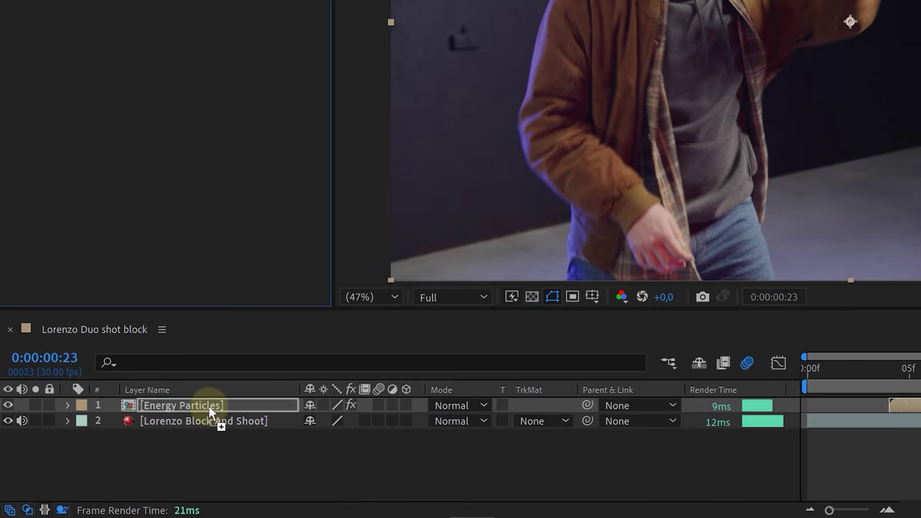
{"action": "left_click_drag", "start_coordinate": [210, 411], "coordinate": [210, 411]}
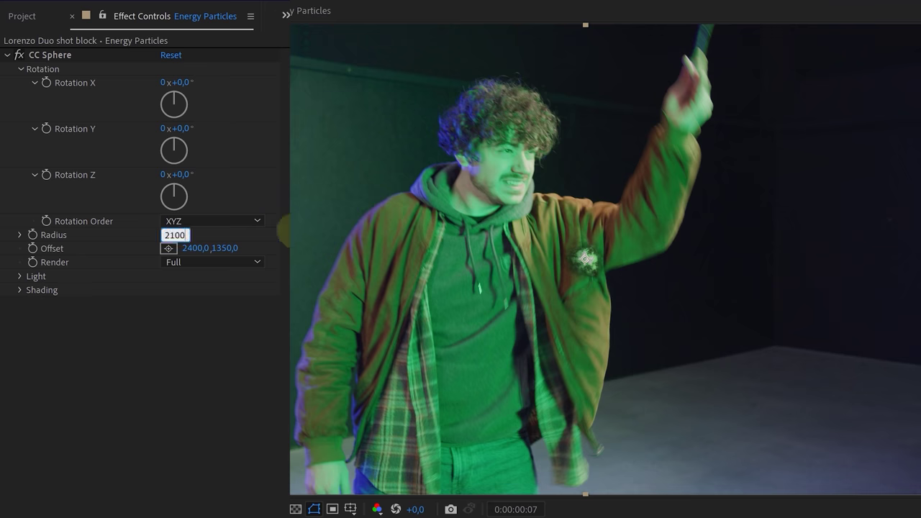
{"action": "mouse_move", "coordinate": [195, 133]}
{"action": "left_mouse_down"}
{"action": "mouse_move", "coordinate": [211, 120]}
{"action": "mouse_move", "coordinate": [180, 131]}
{"action": "mouse_move", "coordinate": [191, 125]}
{"action": "left_mouse_up"}
{"action": "left_click", "coordinate": [169, 248]}
{"action": "left_click", "coordinate": [317, 265]}
{"action": "left_click", "coordinate": [162, 245]}
{"action": "left_click", "coordinate": [366, 279]}
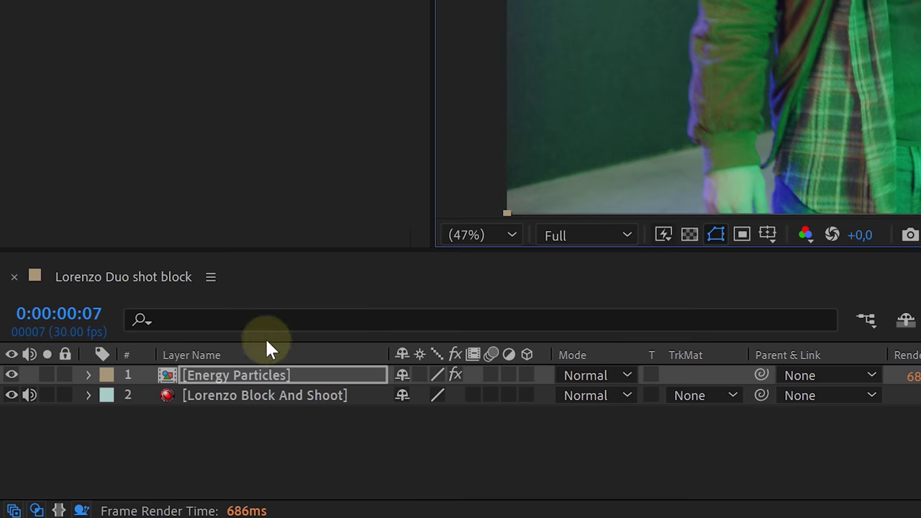
{"action": "left_click", "coordinate": [274, 375]}
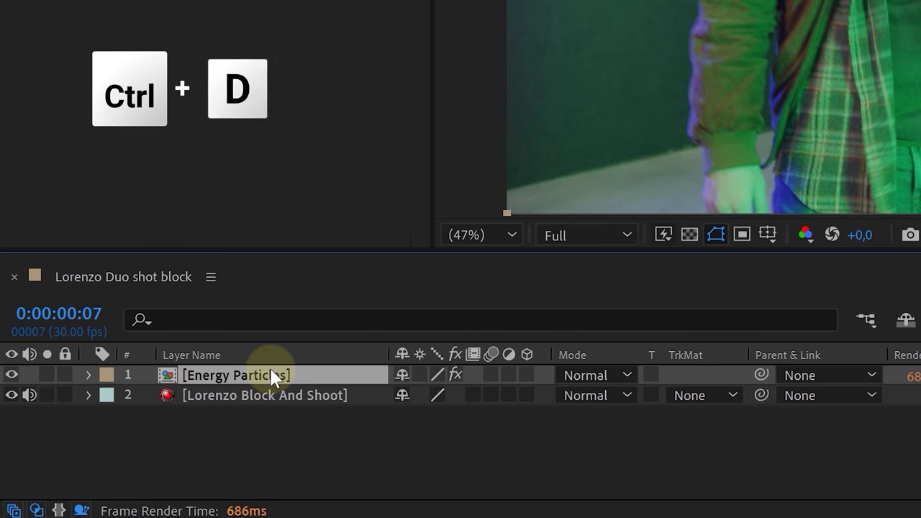
Duplicate Energy Particles, hide the copy, and add CC Vector Blur and Turbulent Displace to the original.
{"action": "key", "text": "ctrl+d"}
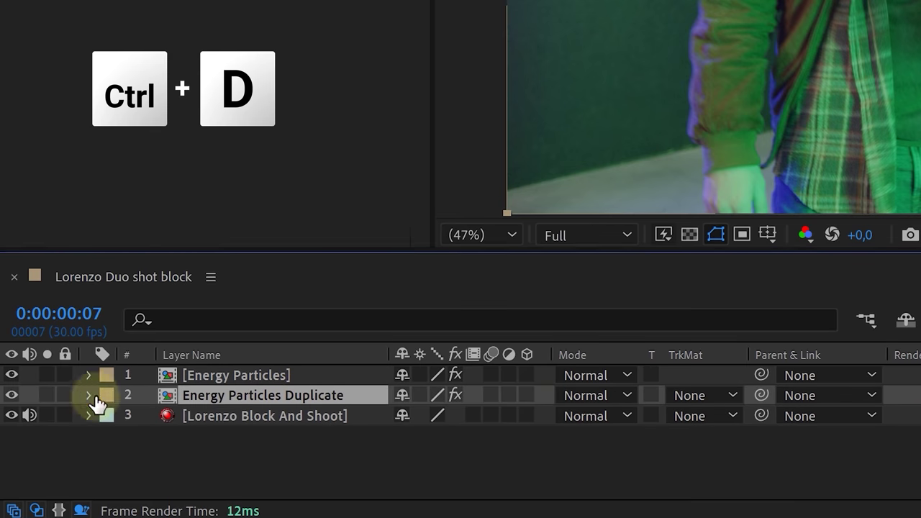
{"action": "left_click", "coordinate": [12, 395]}
{"action": "left_click", "coordinate": [241, 381]}
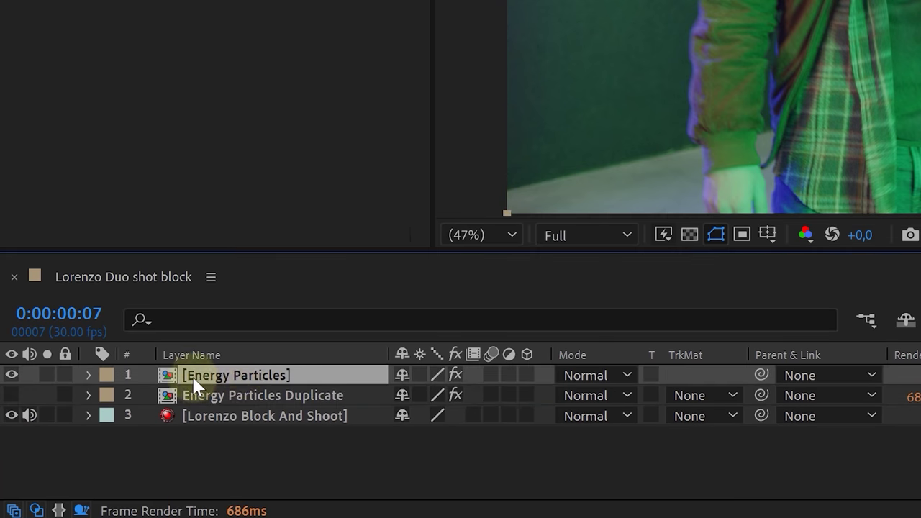
{"action": "key", "text": "ctrl+alt+shift+e"}
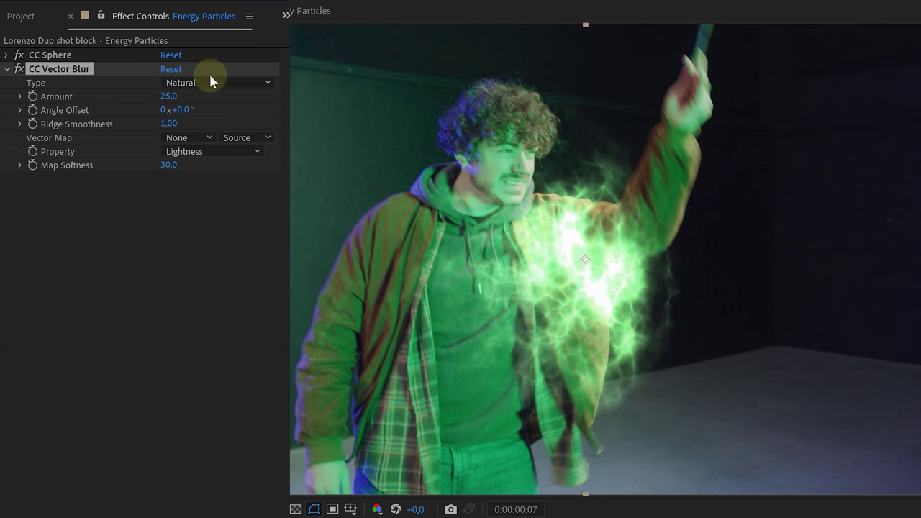
{"action": "key", "text": "ctrl+alt+shift+e"}
{"action": "key", "text": "ctrl+alt+shift+e"}
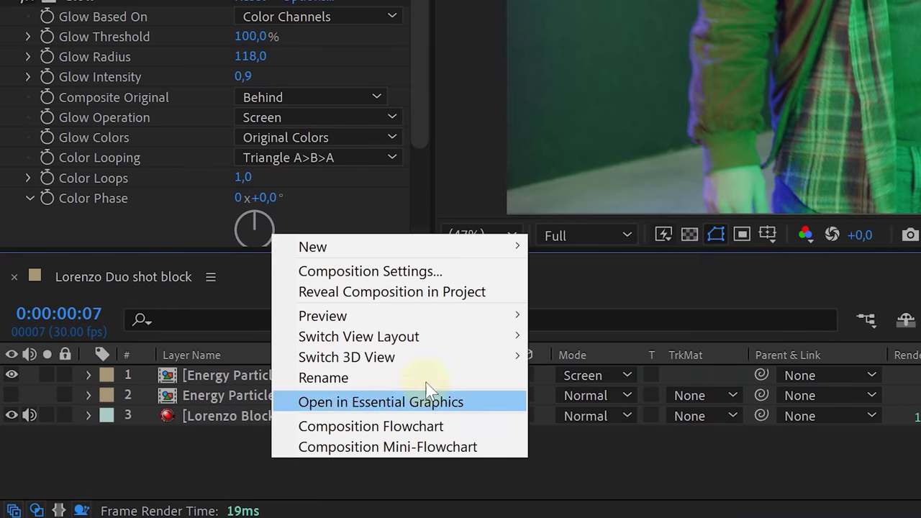
Add a new adjustment layer and apply a Displacement Map effect to it.
{"action": "mouse_move", "coordinate": [526, 245]}
{"action": "left_click", "coordinate": [606, 395]}
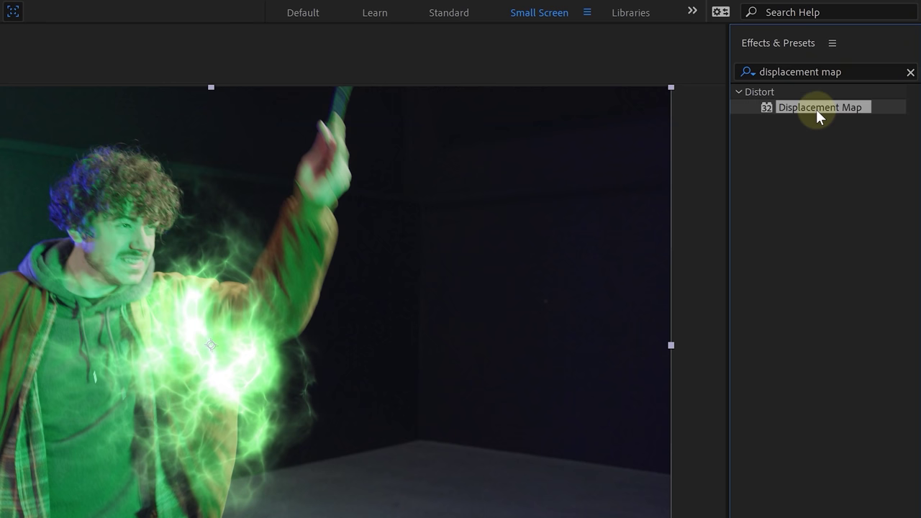
{"action": "left_click_drag", "start_coordinate": [824, 107], "coordinate": [252, 447]}
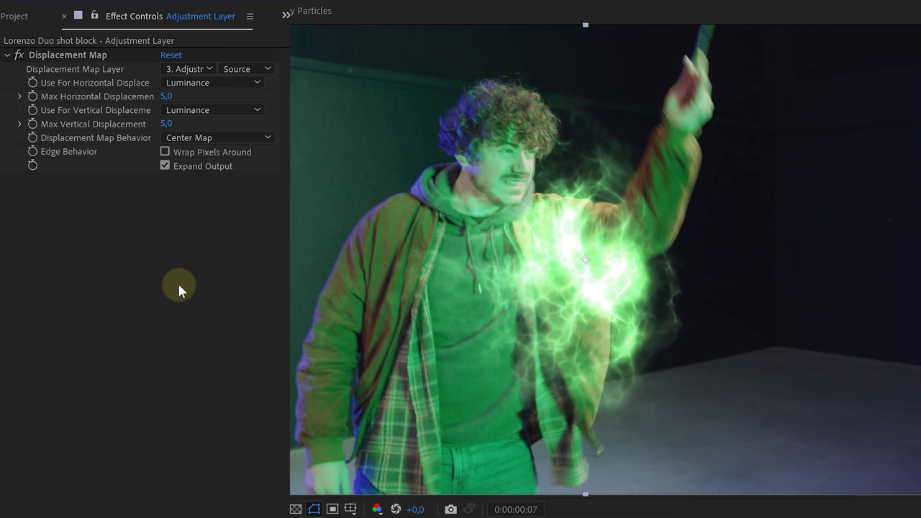
Drive the displacement from Energy Particles Duplicate with Effects & Masks, horizontal 138, then toggle it to compare.
{"action": "left_click", "coordinate": [189, 69]}
{"action": "left_click", "coordinate": [208, 115]}
{"action": "left_click", "coordinate": [239, 69]}
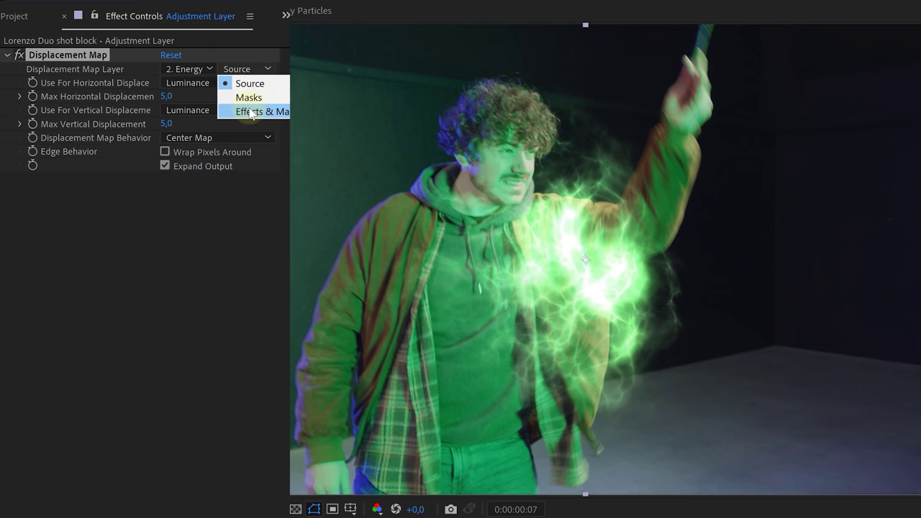
{"action": "left_click_drag", "start_coordinate": [190, 95], "coordinate": [266, 92]}
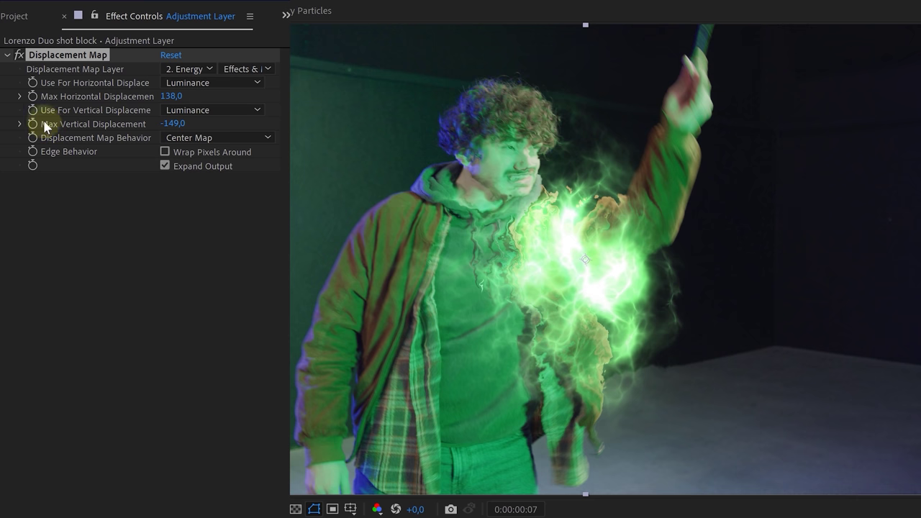
{"action": "left_click", "coordinate": [19, 55]}
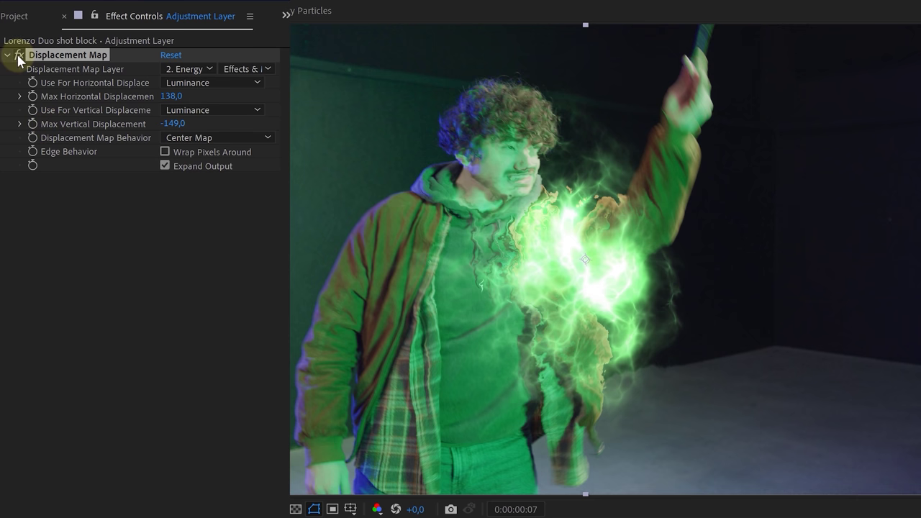